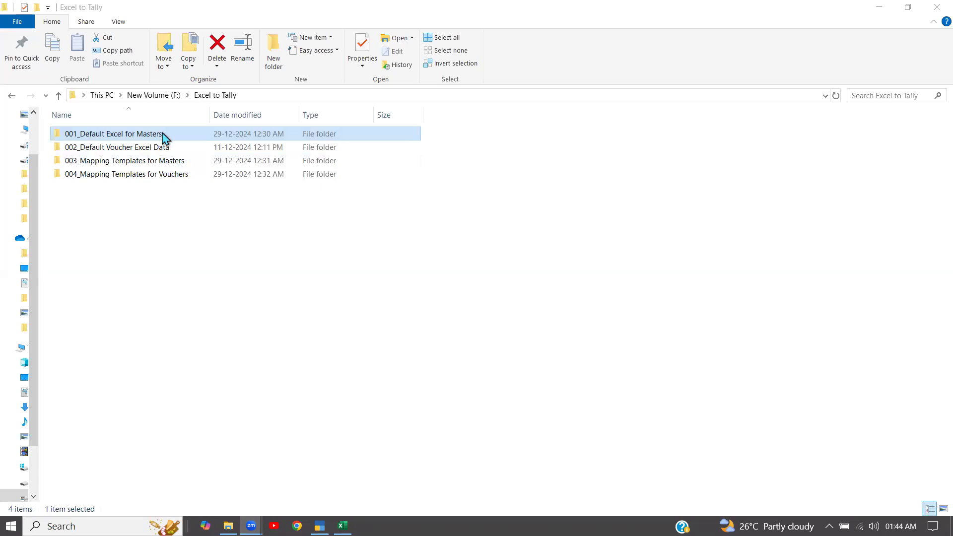
# - Open the 001_Defalt Excel for Accounting Masters folder inside 001_Default Excel for Masters, and switch to the 006_Ledger with multiple mobile nos workbook in Excel
pyautogui.doubleClick(164, 135)
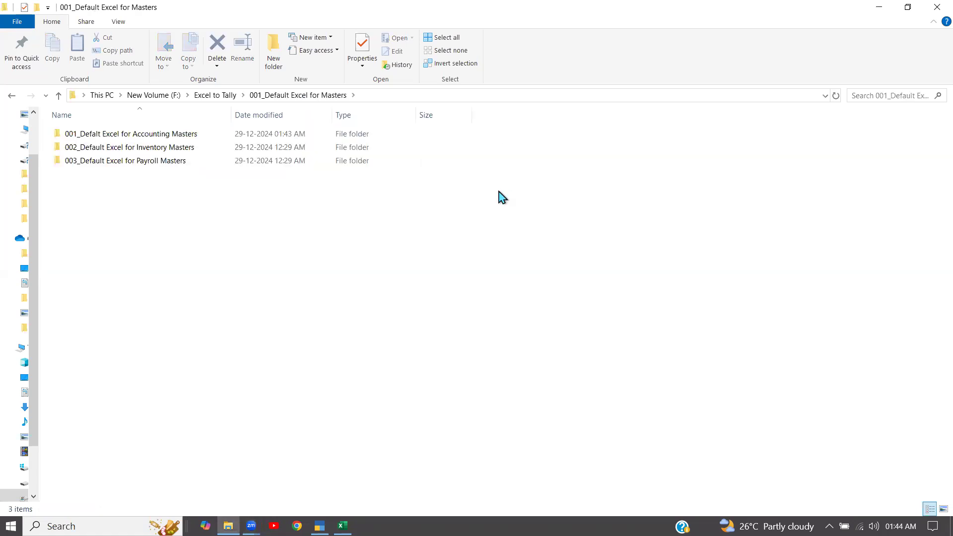
pyautogui.doubleClick(195, 135)
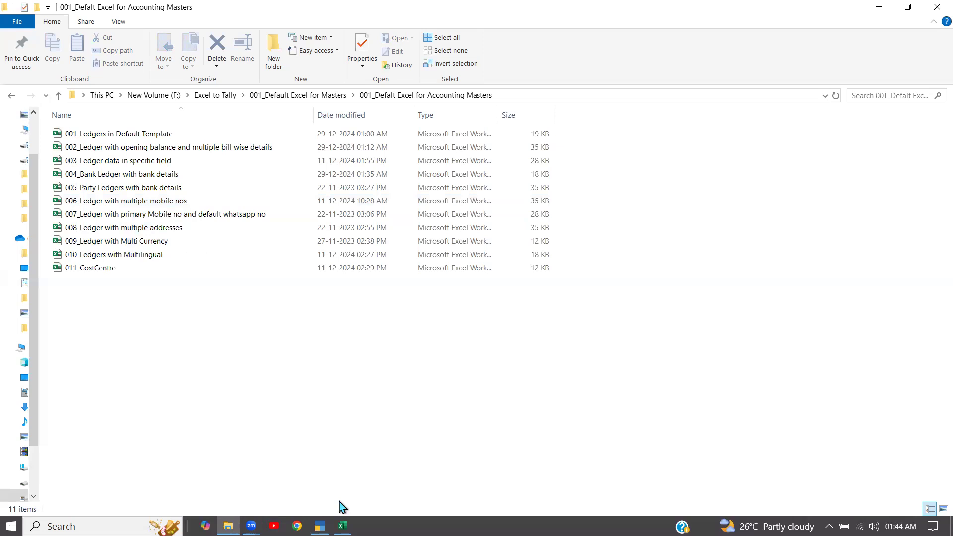
pyautogui.click(343, 526)
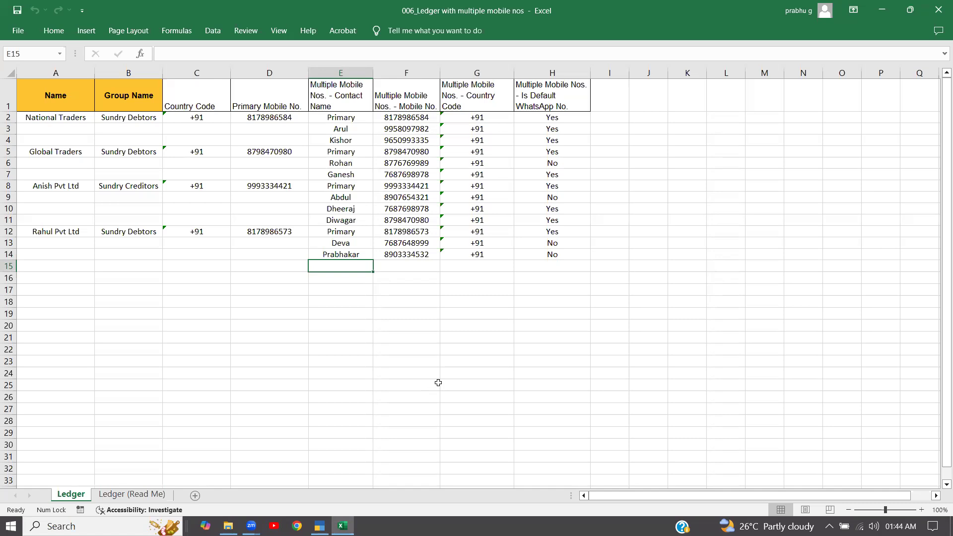
# - Examine the primary mobile number, contact names and multiple mobile numbers listed for National Traders
pyautogui.click(413, 118)
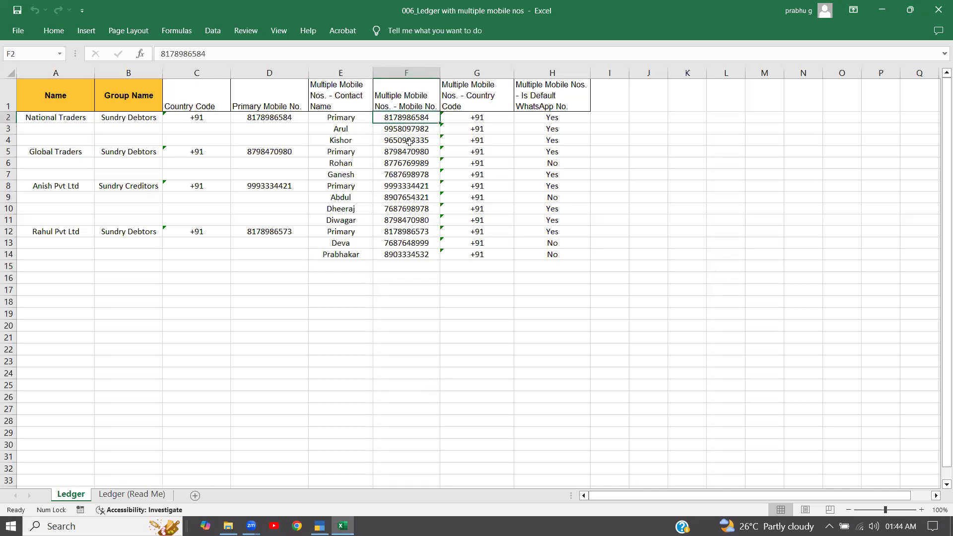
pyautogui.moveTo(409, 142); pyautogui.dragTo(409, 142)
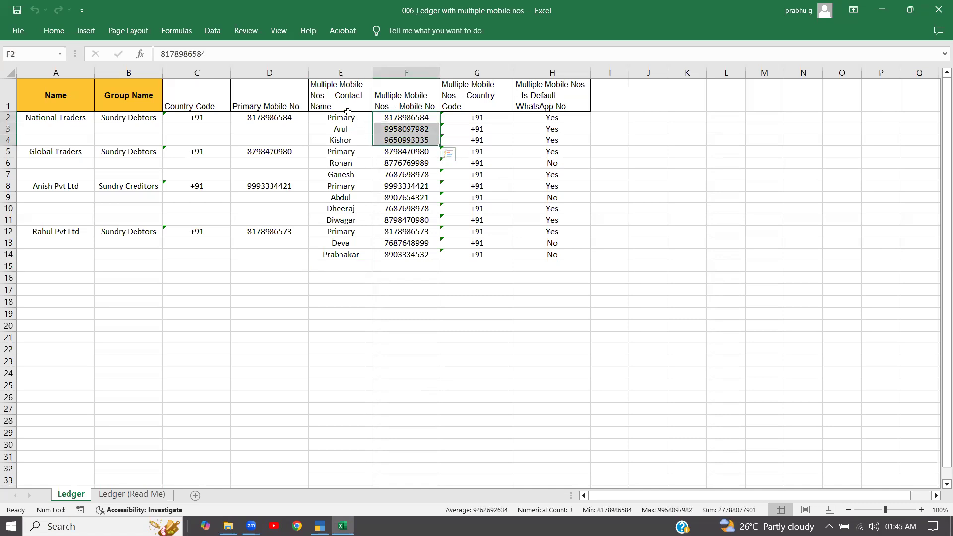
pyautogui.moveTo(348, 118); pyautogui.dragTo(348, 141)
pyautogui.moveTo(420, 117); pyautogui.dragTo(419, 140)
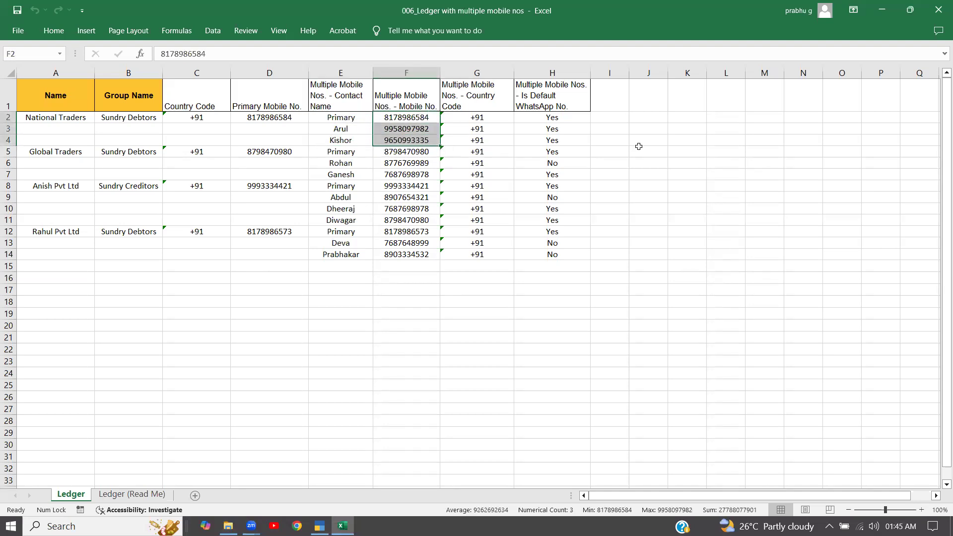
pyautogui.click(209, 116)
pyautogui.click(270, 117)
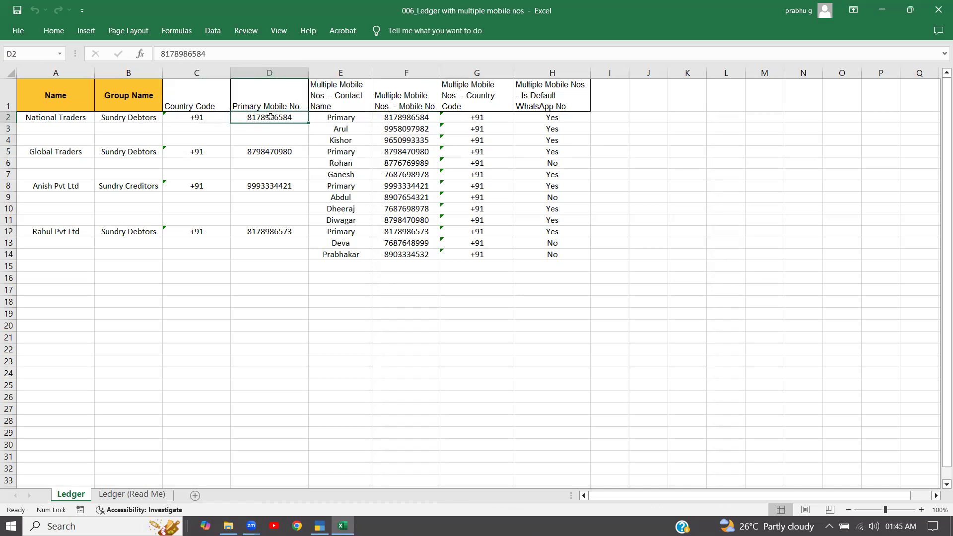
pyautogui.click(352, 117)
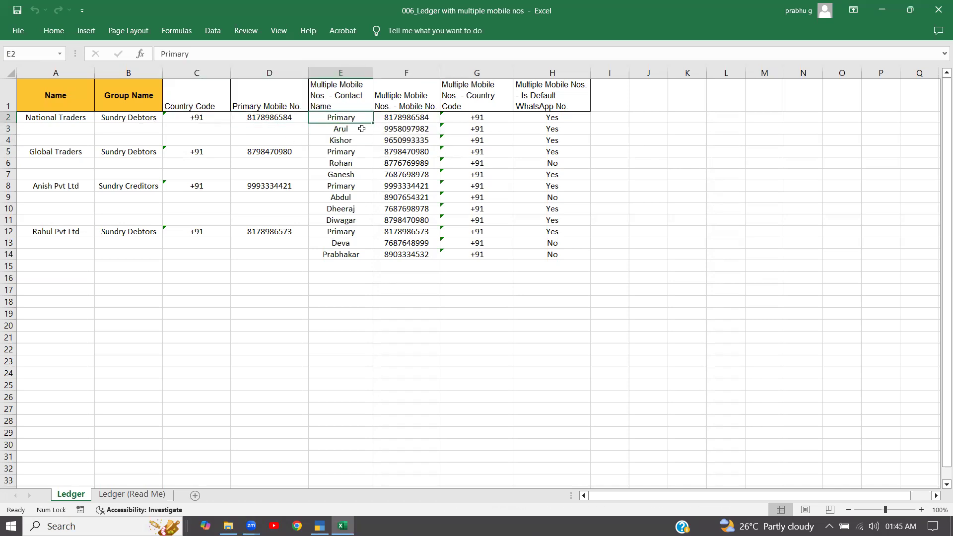
pyautogui.click(393, 116)
pyautogui.moveTo(346, 119); pyautogui.dragTo(414, 139)
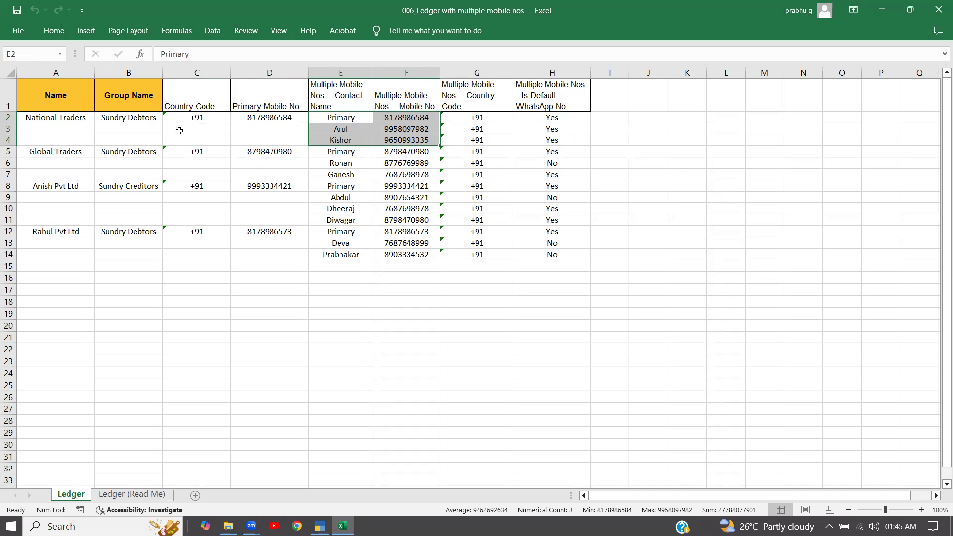
# - Review the column headers from Country Code through Is Default WhatsApp No
pyautogui.click(214, 90)
pyautogui.click(270, 96)
pyautogui.click(341, 95)
pyautogui.click(397, 96)
pyautogui.click(471, 95)
pyautogui.click(526, 94)
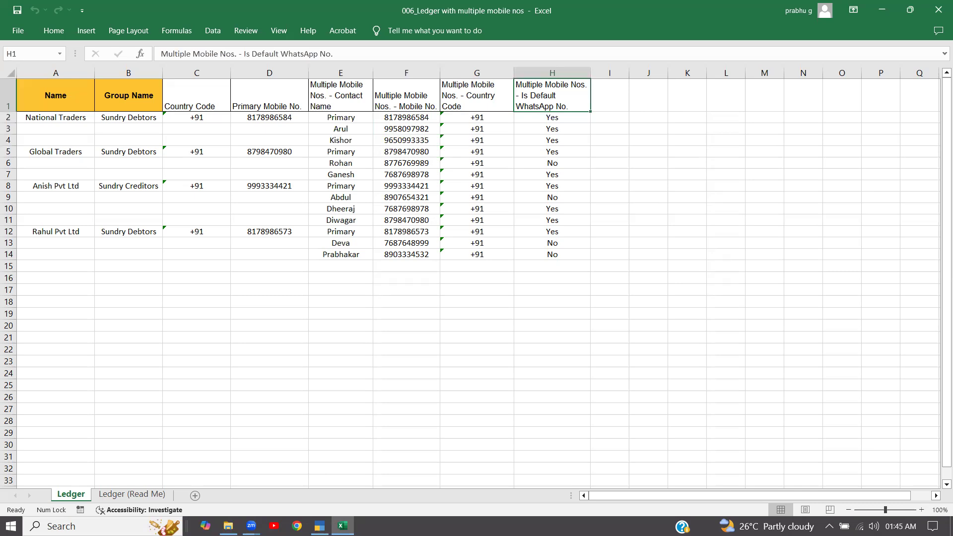
# - Switch to TallyPrime and open the ABC Company Limited ledger for alteration
pyautogui.click(320, 526)
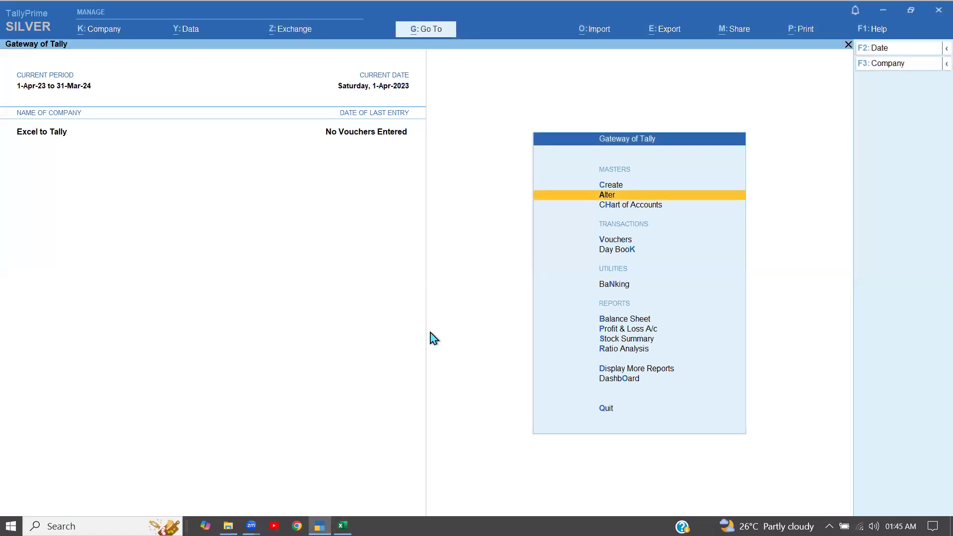
pyautogui.press('Return')
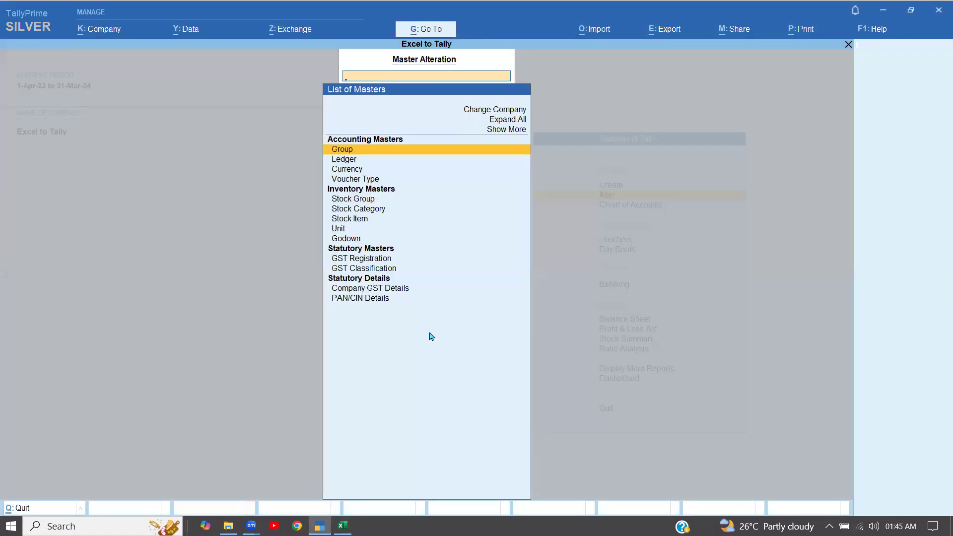
pyautogui.press('Down')
pyautogui.press('Return')
pyautogui.press('Return')
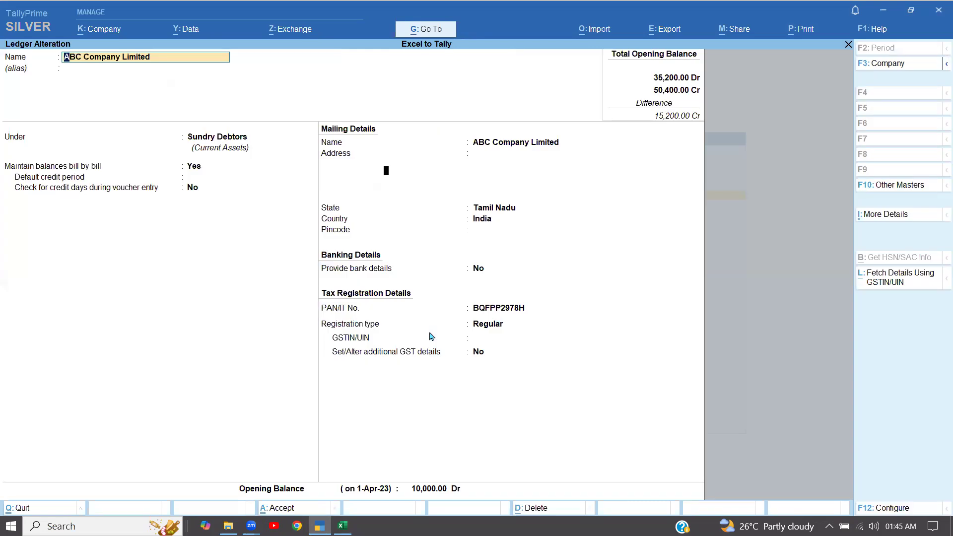
# - Configure ledgers to provide contact details, multiple mobile numbers and a default WhatsApp number, and save the configuration
pyautogui.press('F12')
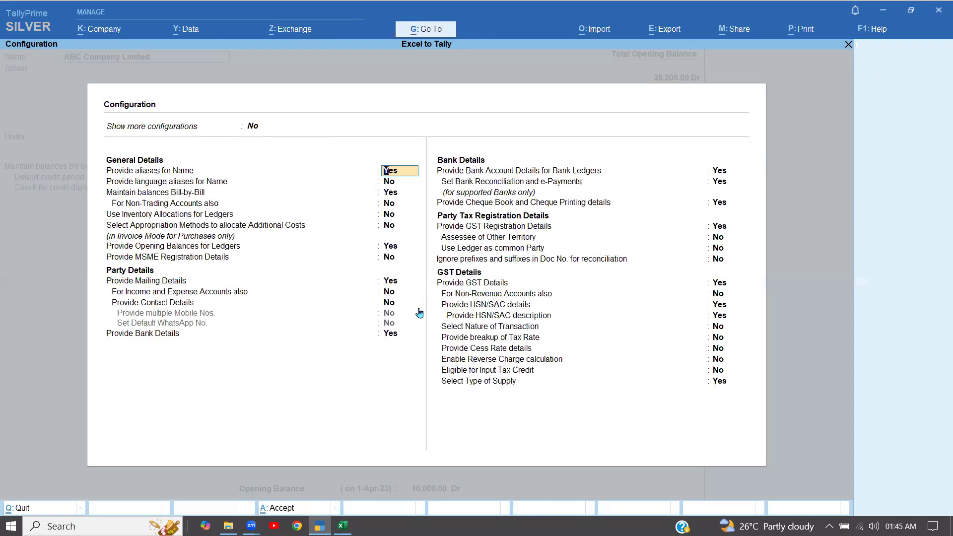
pyautogui.click(390, 305)
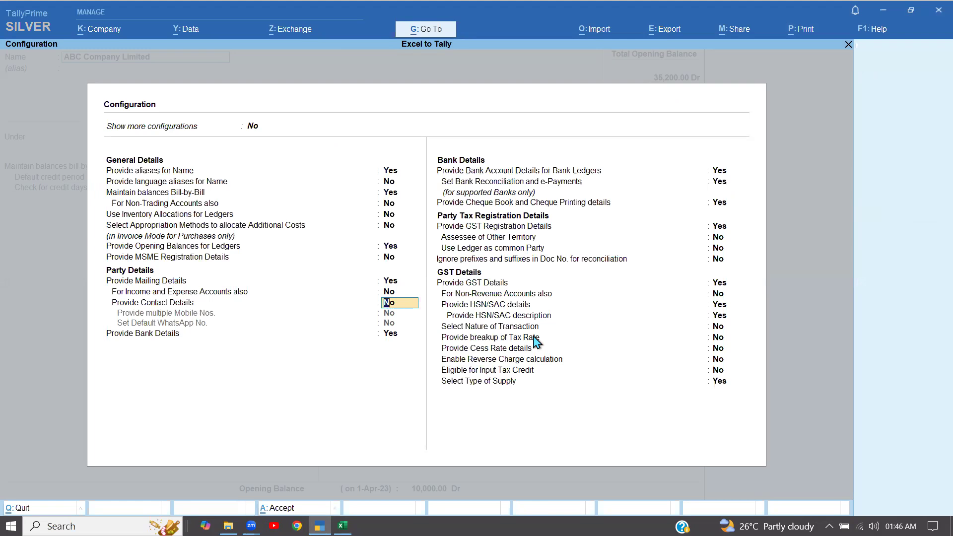
pyautogui.write('y')
pyautogui.press('Return')
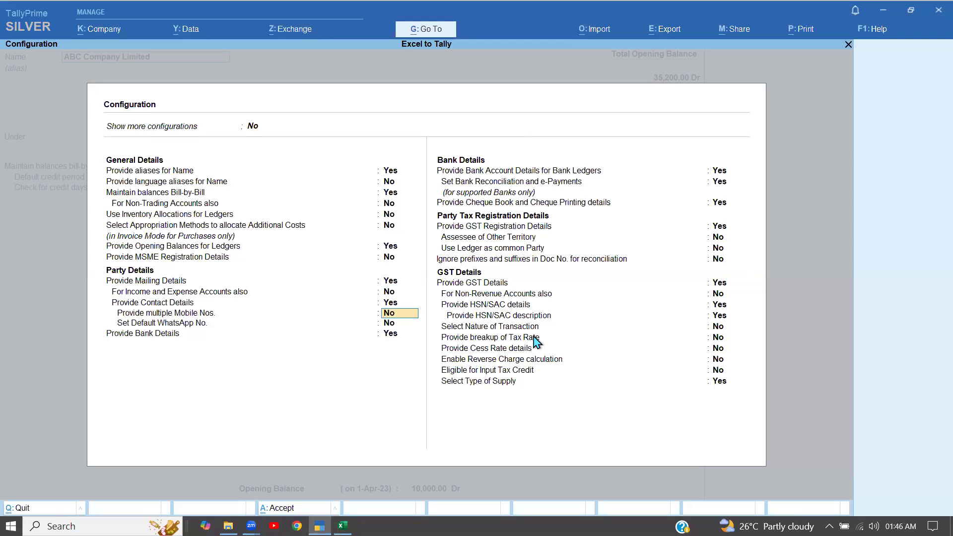
pyautogui.write('y')
pyautogui.press('Return')
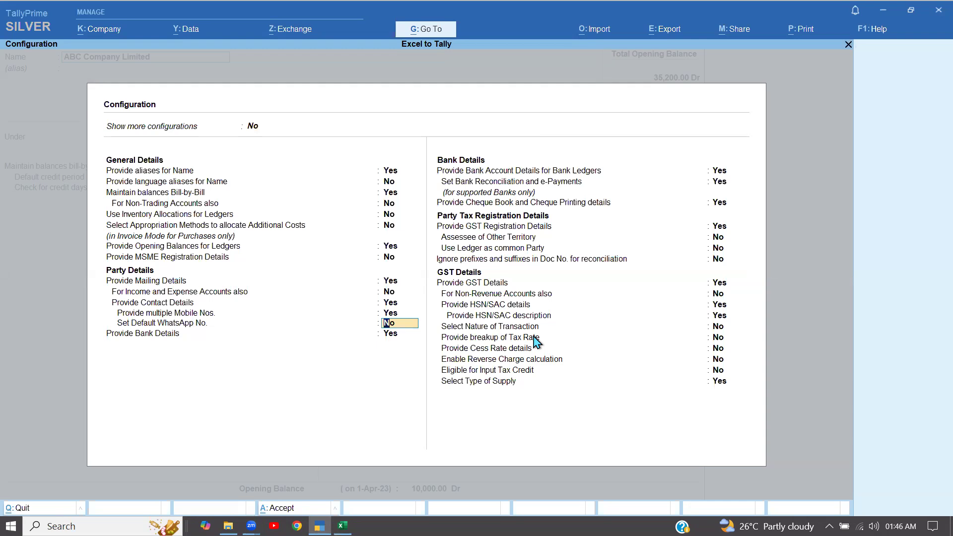
pyautogui.write('y')
pyautogui.press('Return')
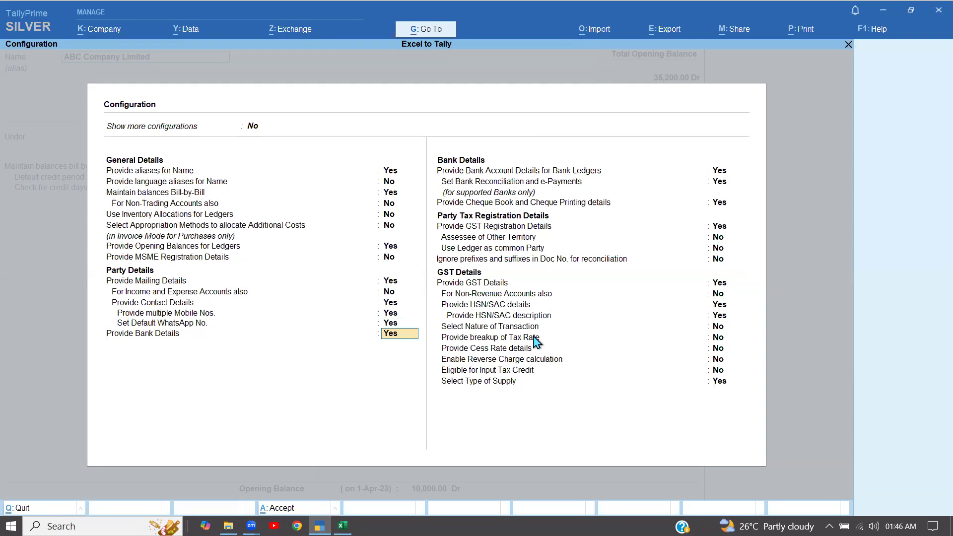
pyautogui.press('ctrl')
pyautogui.hotkey('ctrl', 'a')
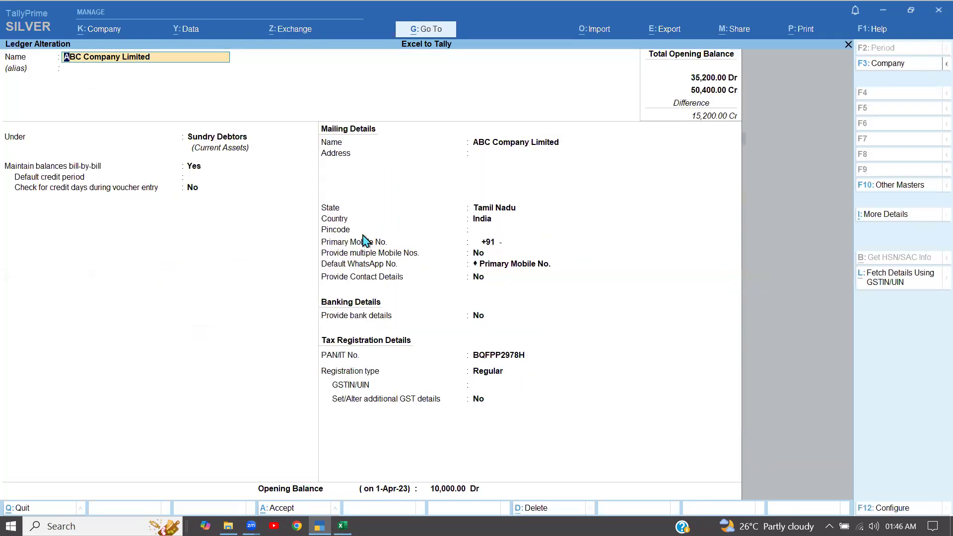
# - Try setting Provide multiple Mobile Nos. to Yes for ABC Company Limited, and view its contact and mobile number entry form
pyautogui.click(568, 266)
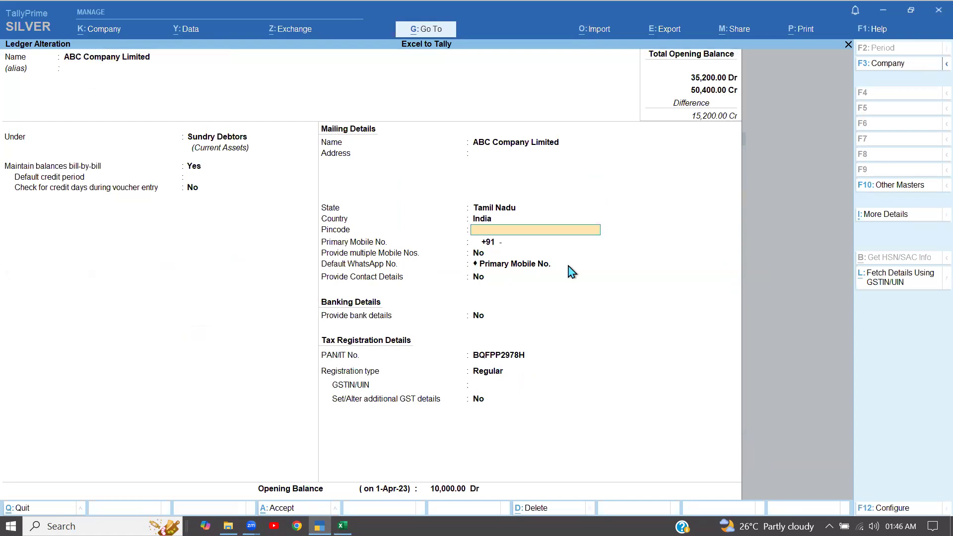
pyautogui.press('Return')
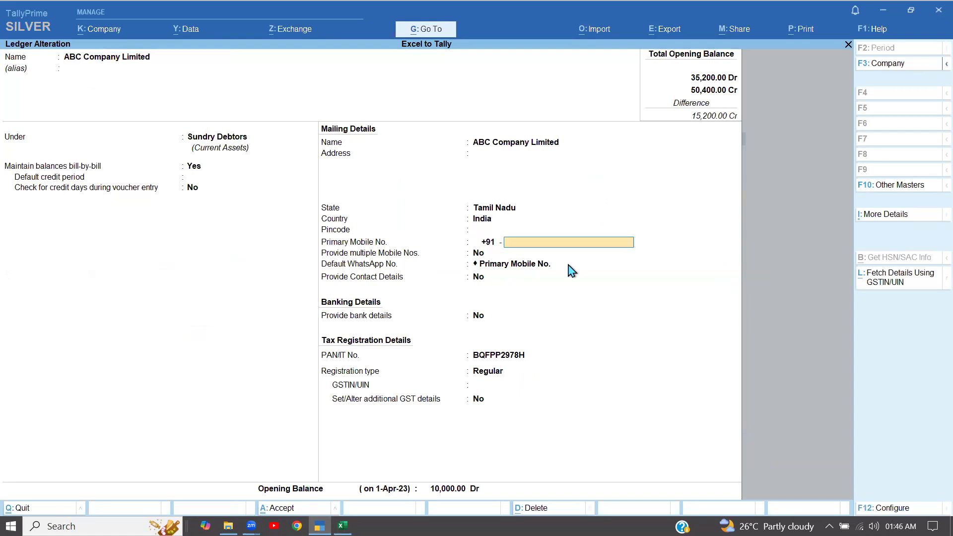
pyautogui.press('Return')
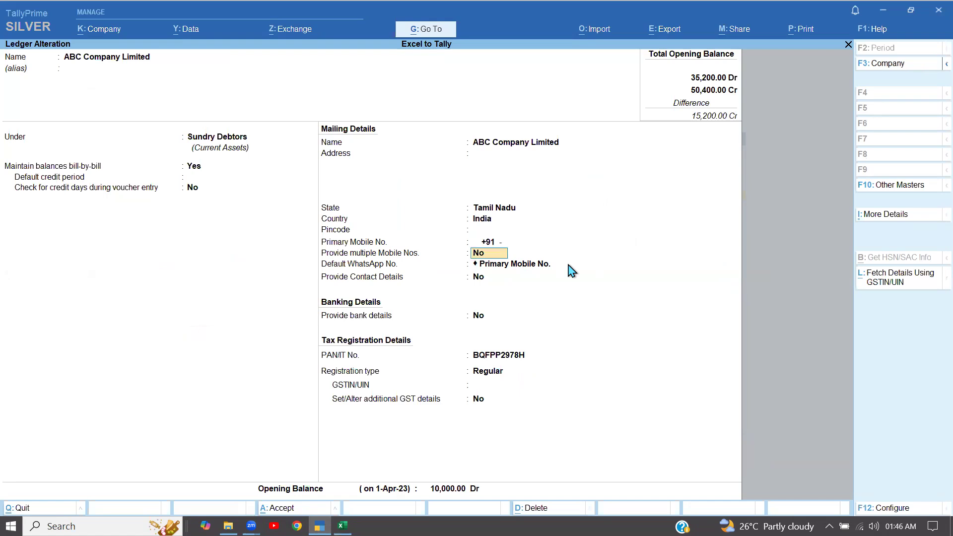
pyautogui.write('y')
pyautogui.press('Return')
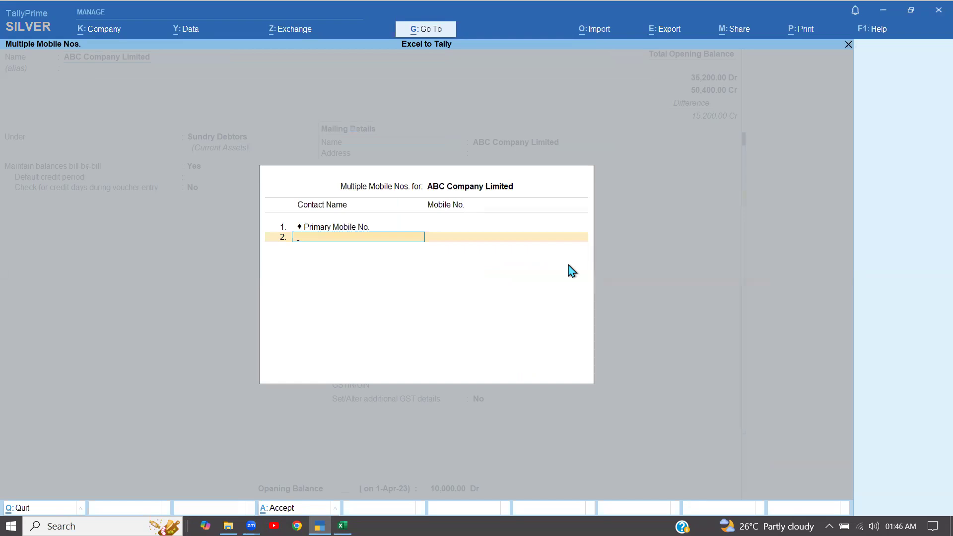
pyautogui.press('Escape')
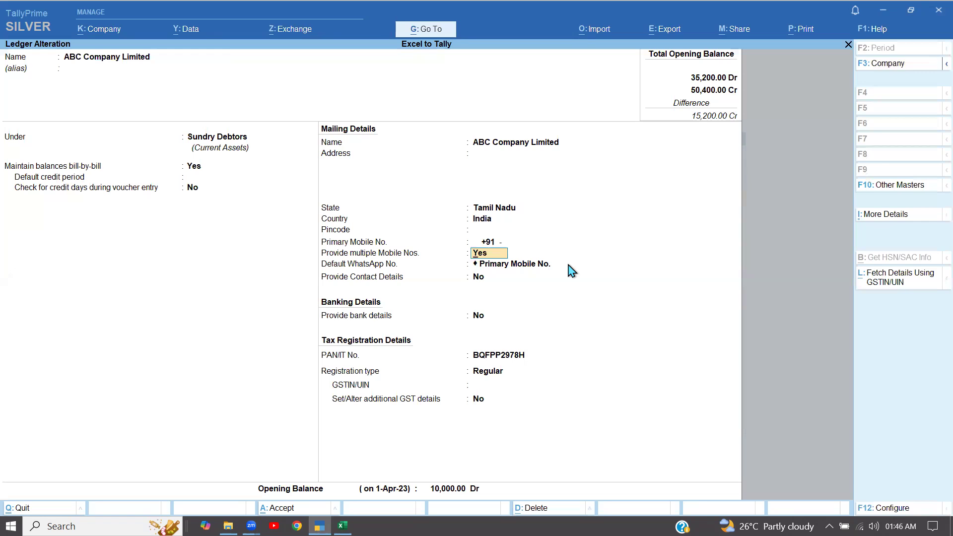
# - Check the ledger's default WhatsApp number options, and return to the Gateway of Tally without saving the ledger
pyautogui.press('Return')
pyautogui.press('Return')
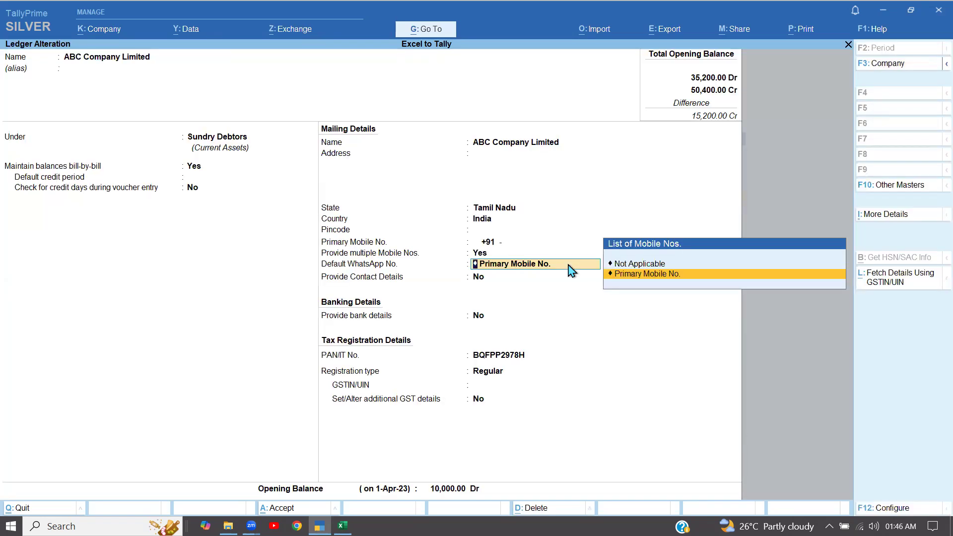
pyautogui.press('Return')
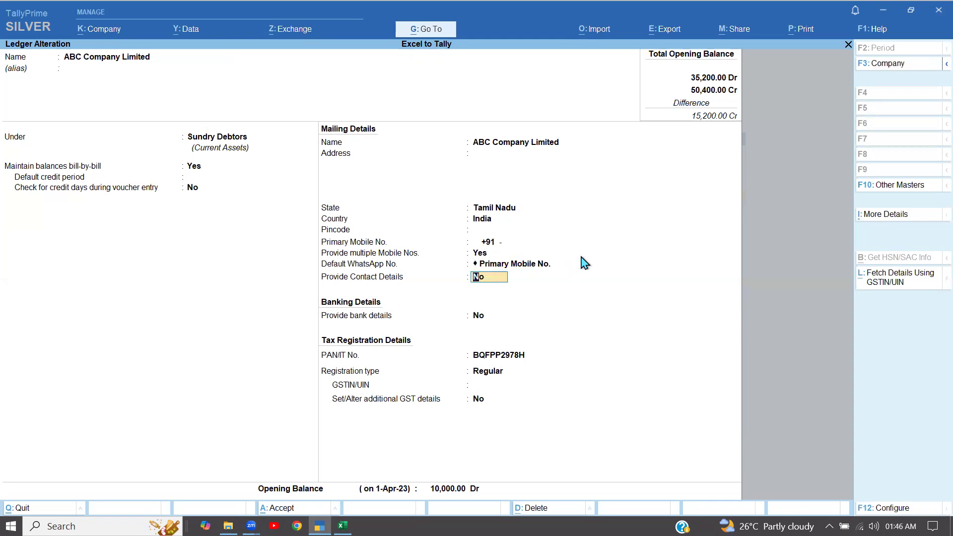
pyautogui.press('BackSpace')
pyautogui.press('Escape')
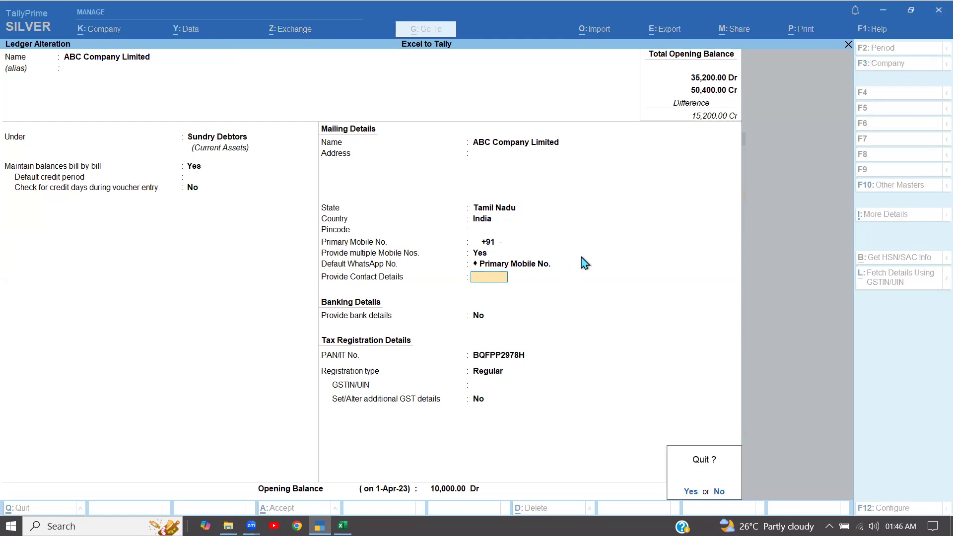
pyautogui.press('Return')
pyautogui.press('Return')
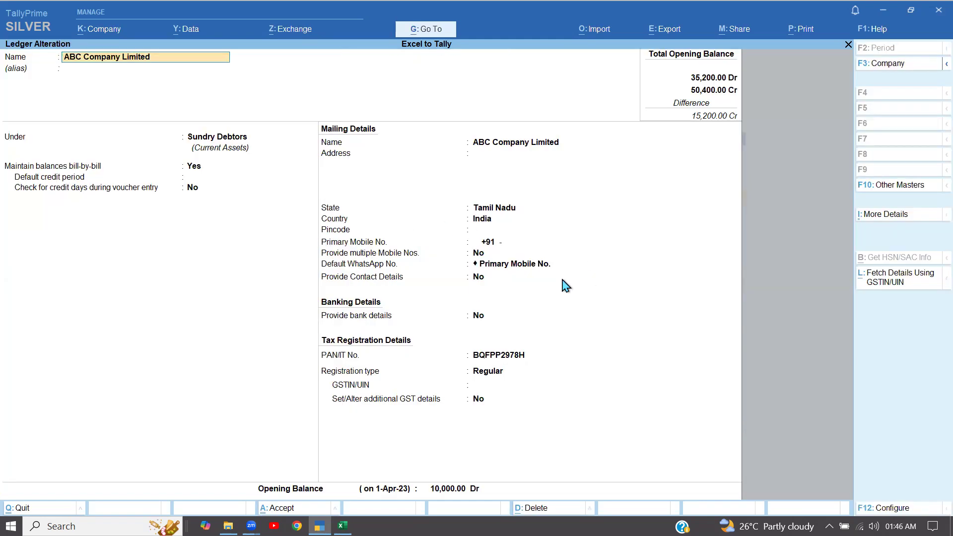
pyautogui.press('BackSpace')
pyautogui.press('Escape')
pyautogui.press('Escape')
pyautogui.press('Escape')
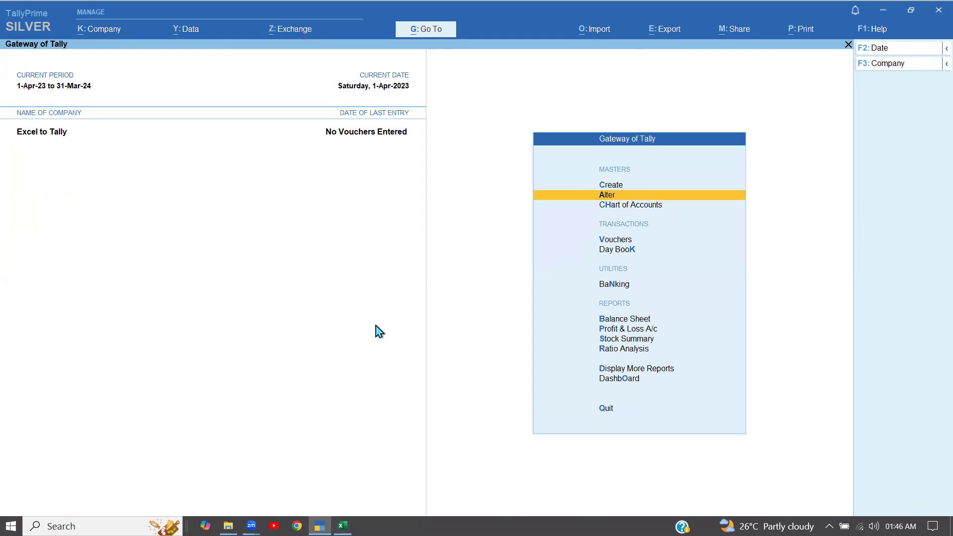
# - Start an Excel masters import and choose 006_Ledger with multiple mobile nos.xlsx as the file to import
pyautogui.click(595, 31)
pyautogui.click(605, 70)
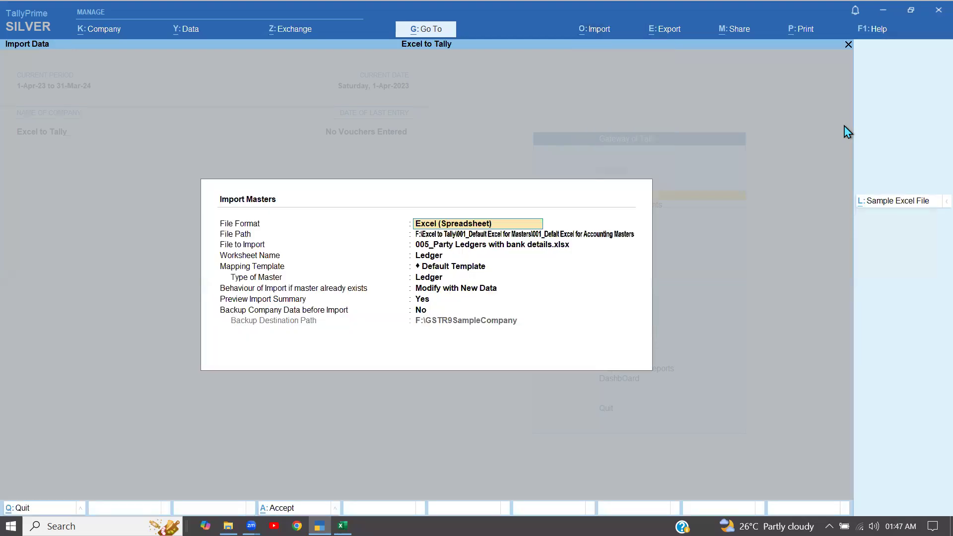
pyautogui.press('Return')
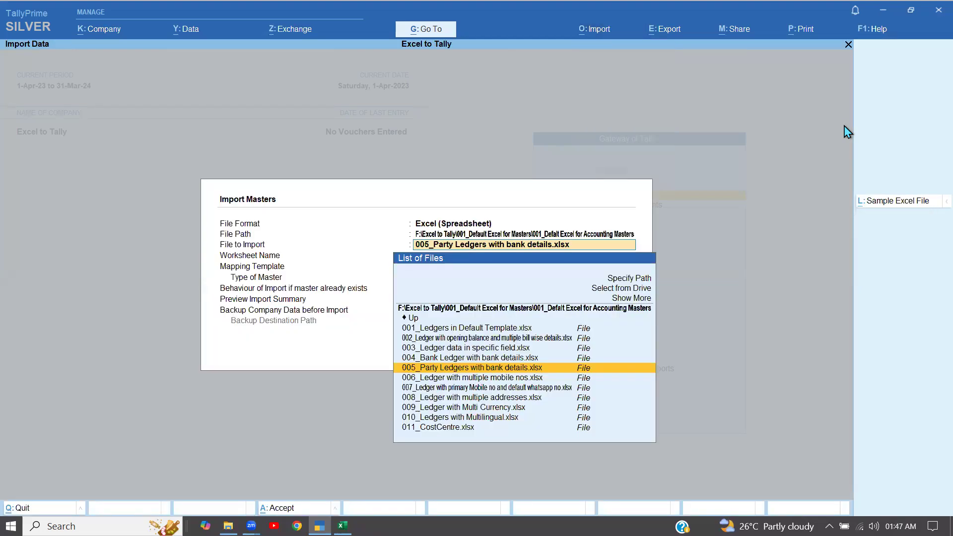
pyautogui.press('Down')
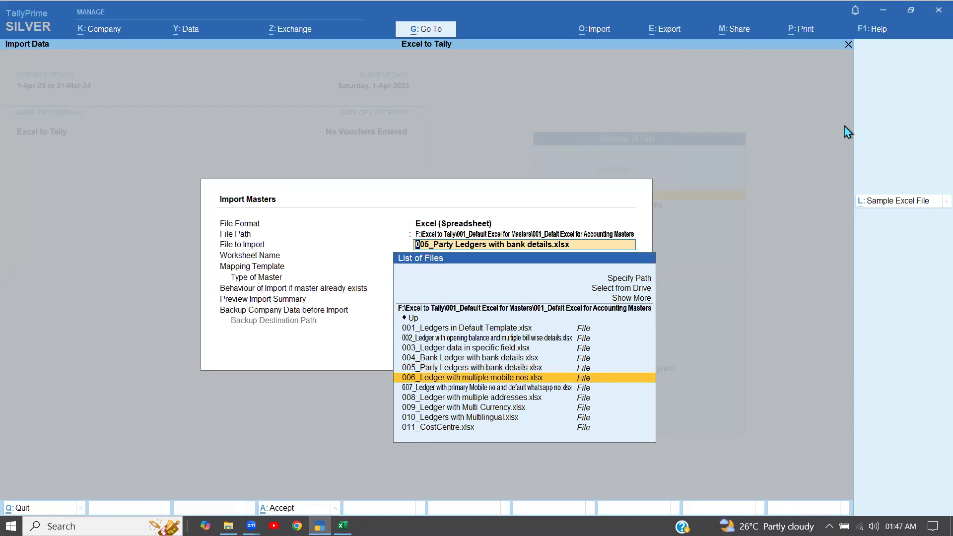
pyautogui.press('Return')
# - Accept the Ledger worksheet, Default Template, Ledger master type and Modify with New Data, and preview the import summary
pyautogui.press('Return')
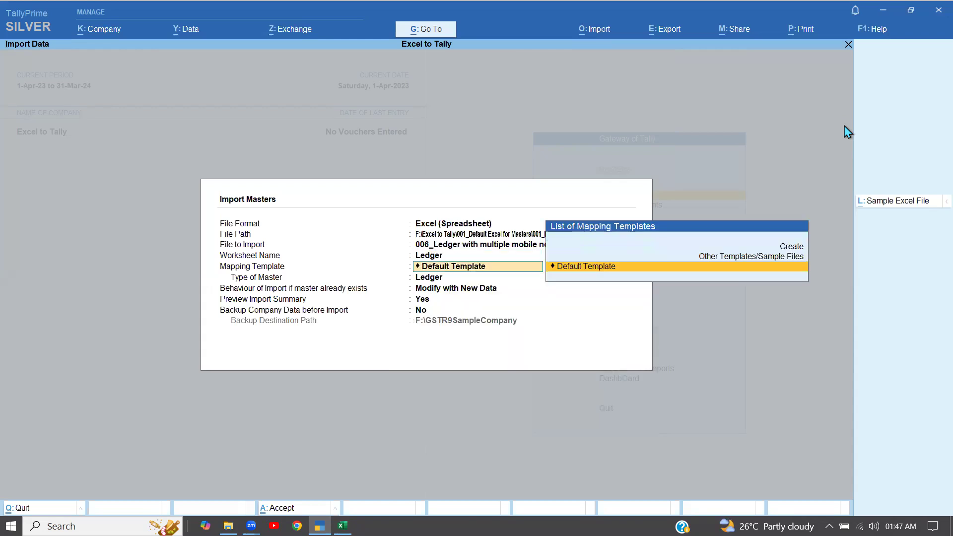
pyautogui.press('Return')
pyautogui.press('Return')
pyautogui.press('Return')
pyautogui.press('Return')
pyautogui.press('Return')
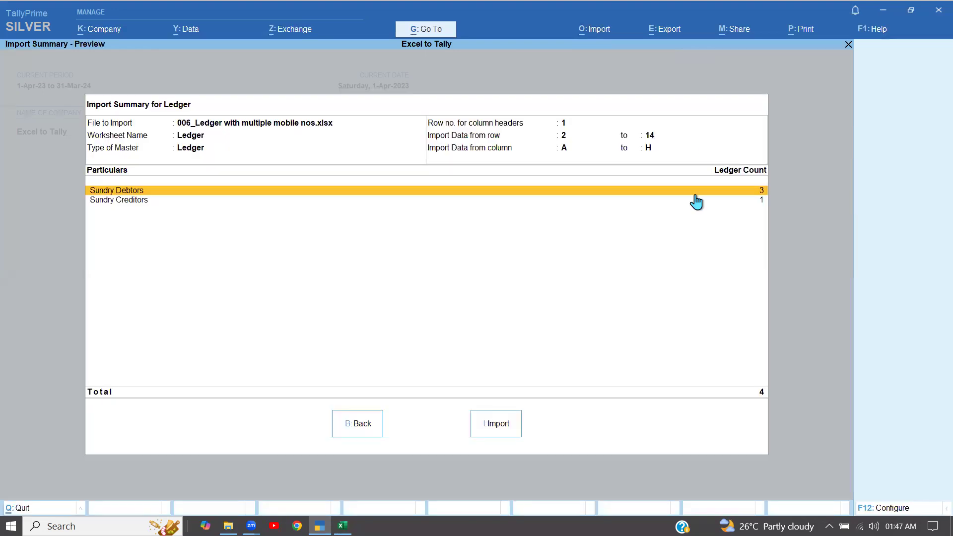
# - Switch to the Excel workbook and check the four party ledgers in the Name column of the Ledger sheet
pyautogui.click(342, 527)
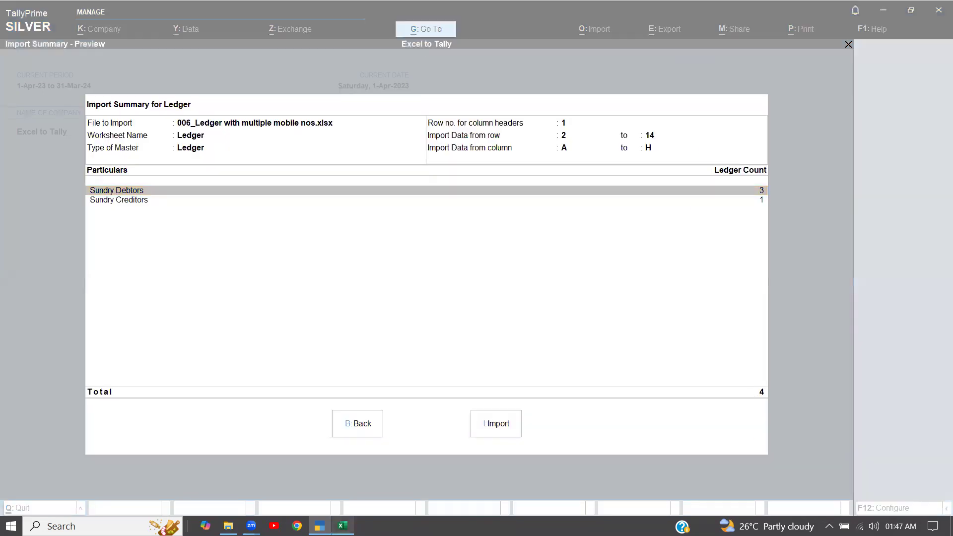
pyautogui.click(56, 121)
pyautogui.click(62, 149)
pyautogui.click(67, 184)
pyautogui.click(68, 235)
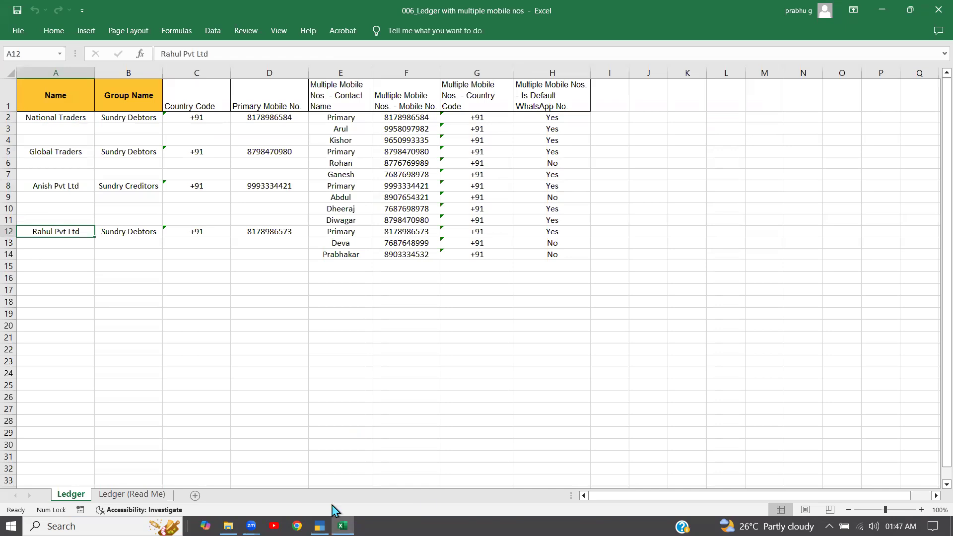
# - Switch back to TallyPrime, import the previewed ledgers from the workbook, and return to the Gateway of Tally
pyautogui.click(320, 526)
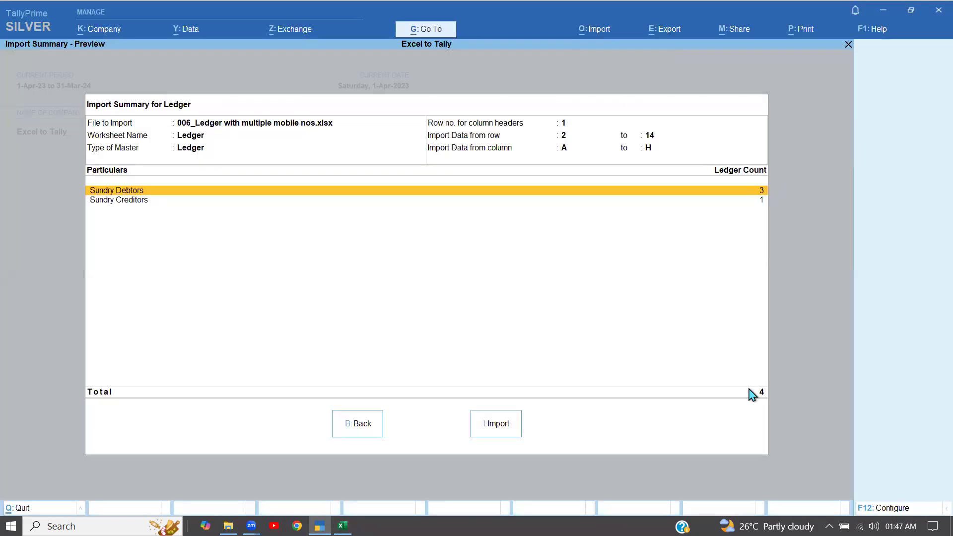
pyautogui.click(502, 425)
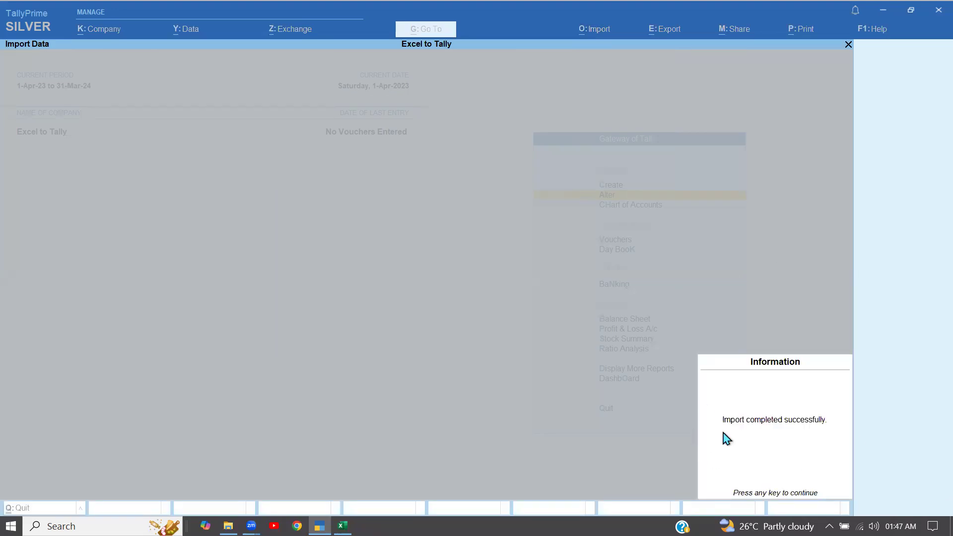
pyautogui.press('Return')
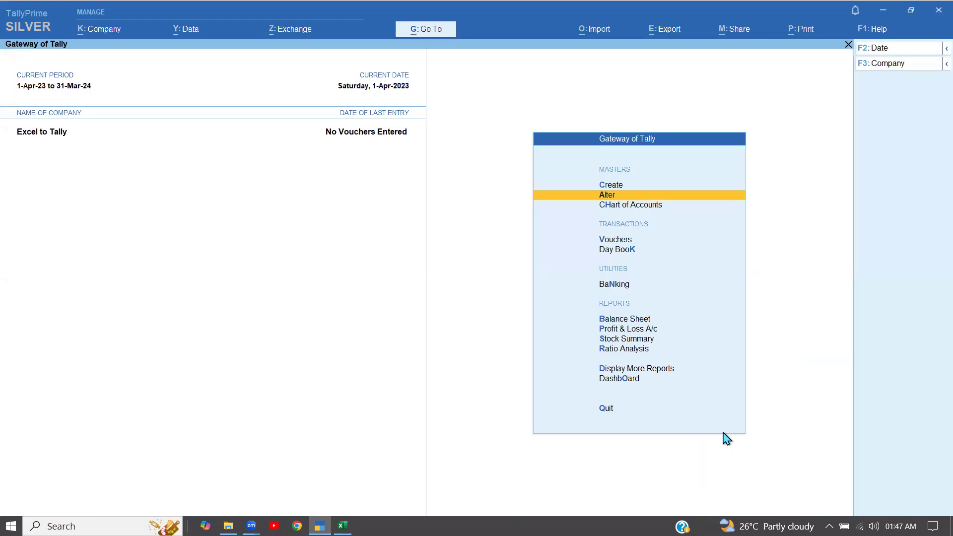
# - Open the imported Anish Pvt Ltd ledger for alteration
pyautogui.press('Return')
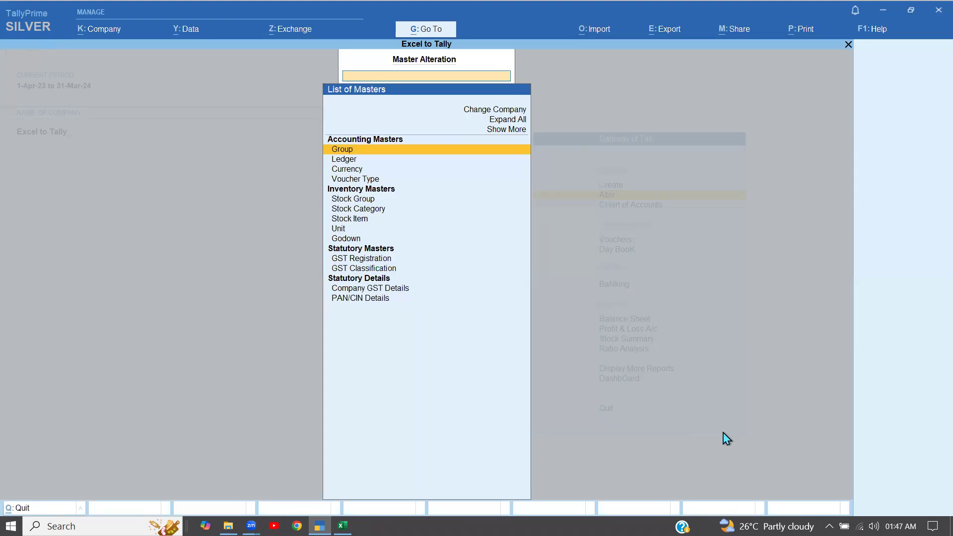
pyautogui.press('Down')
pyautogui.press('Return')
pyautogui.press('Down')
pyautogui.press('Return')
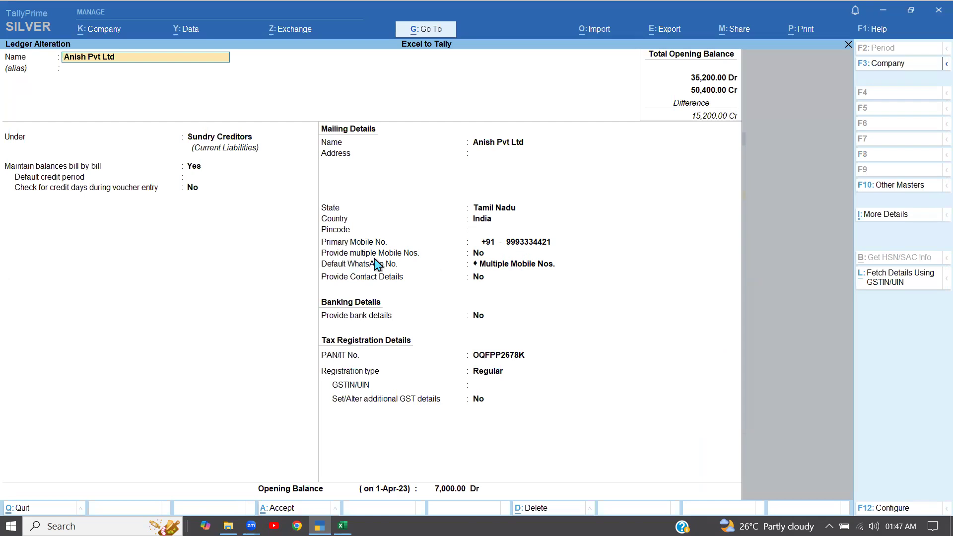
# - Answer Yes to Provide multiple Mobile Nos. for Anish Pvt Ltd, review its contact names and mobile numbers, and close the list
pyautogui.click(477, 253)
pyautogui.press('y')
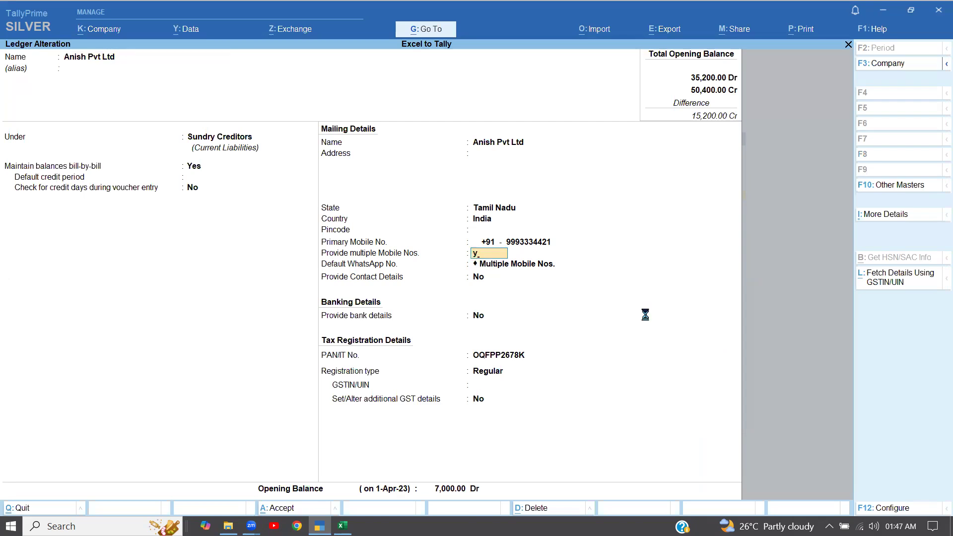
pyautogui.press('Return')
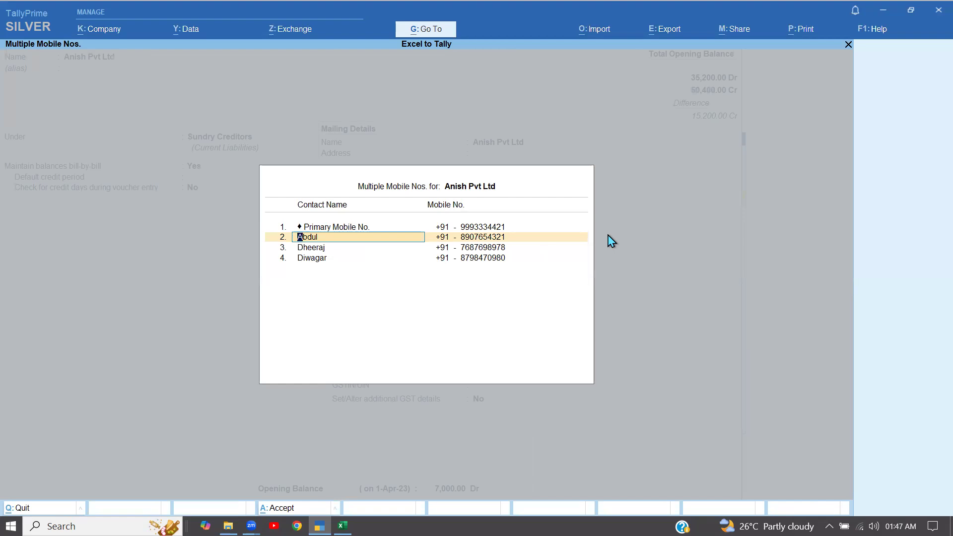
pyautogui.hotkey('ctrl', 'a')
pyautogui.press('BackSpace')
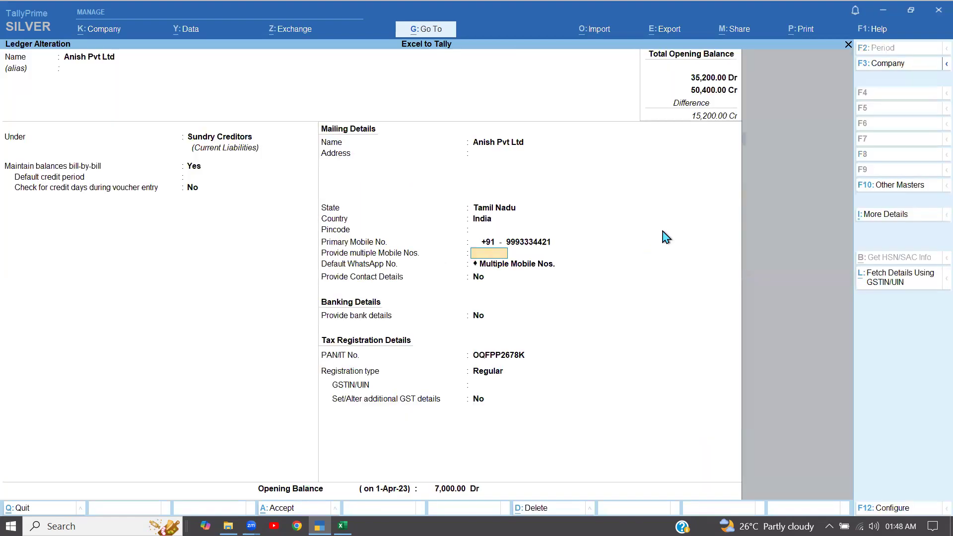
# - Leave the Anish Pvt Ltd ledger without saving and return to the Gateway of Tally
pyautogui.press('Escape')
pyautogui.press('y')
pyautogui.press('Escape')
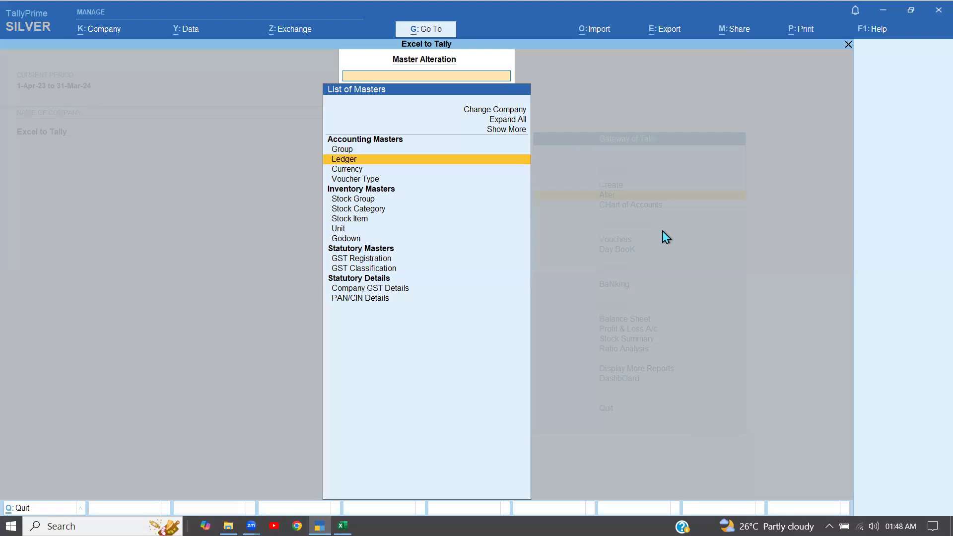
pyautogui.press('Escape')
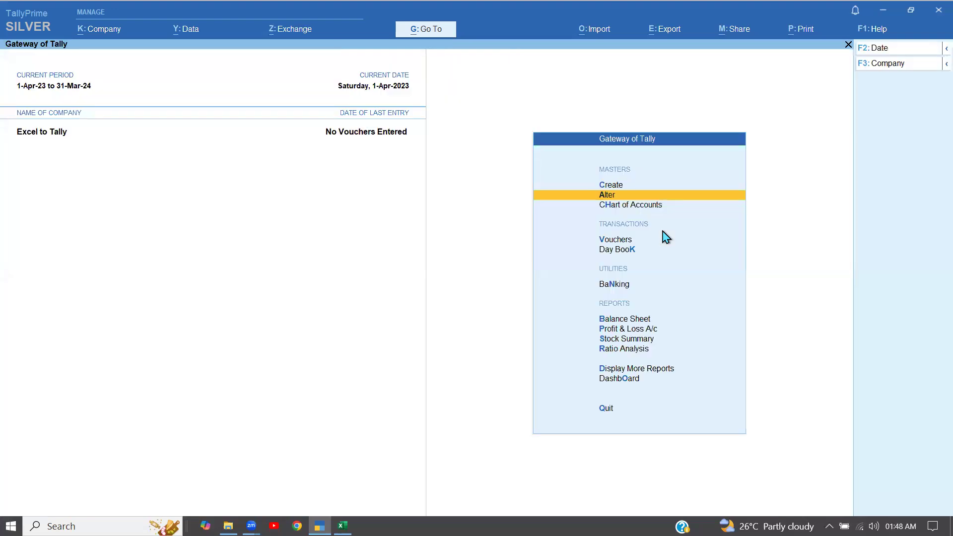